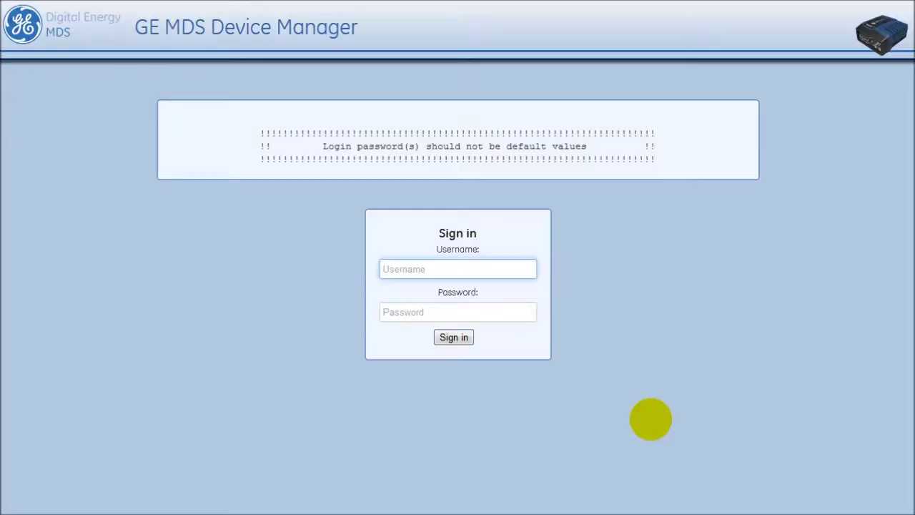
Sign in to the access point with the admin username and its password.
{"action": "key", "text": "Tab"}
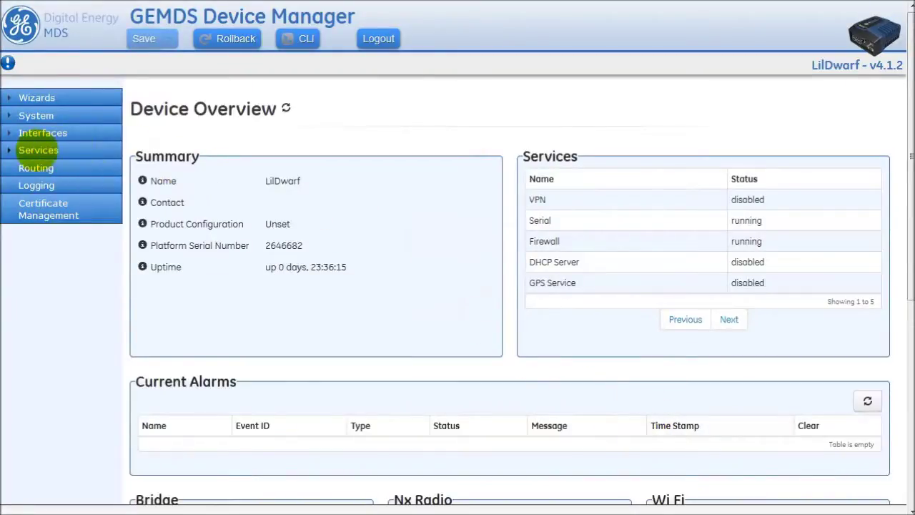
Open the Remote Management service under Services and view its basic settings.
{"action": "left_click", "coordinate": [39, 149]}
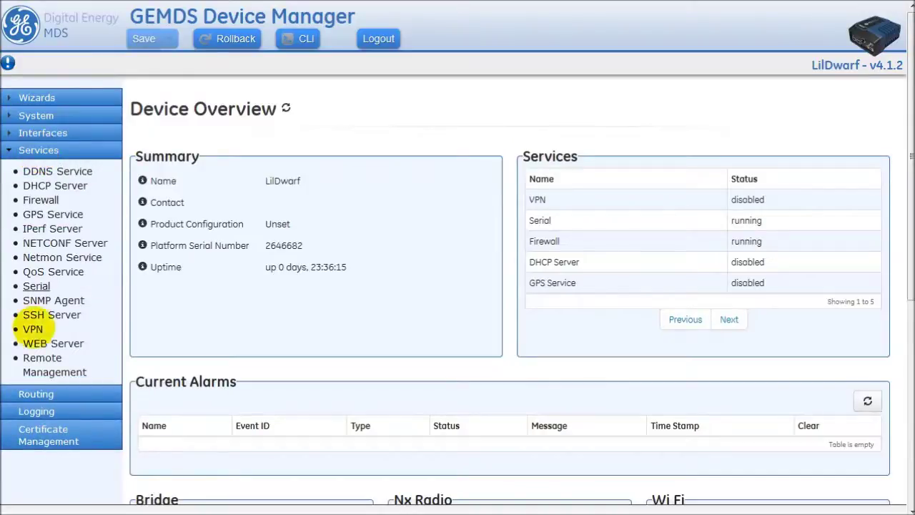
{"action": "left_click", "coordinate": [54, 370]}
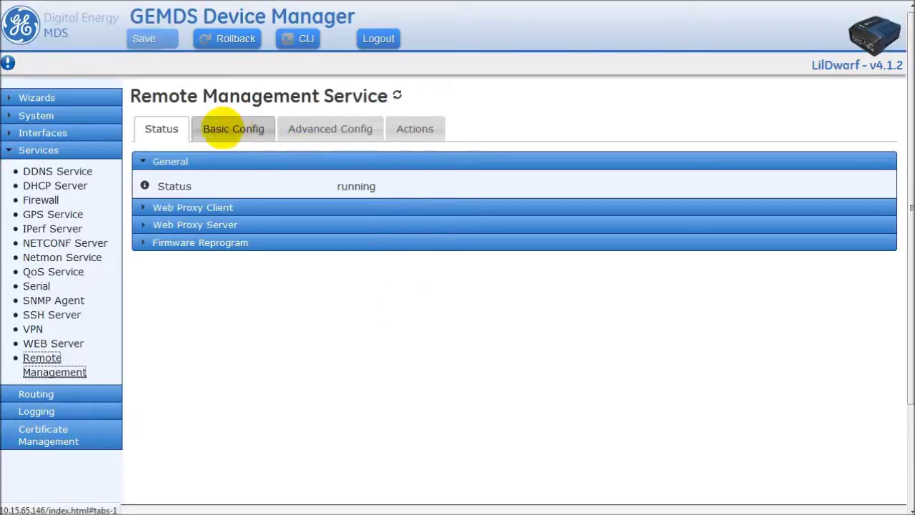
{"action": "left_click", "coordinate": [232, 129]}
Expand the Web Proxy Client and Web Proxy Server sections of the basic configuration.
{"action": "left_click", "coordinate": [145, 286]}
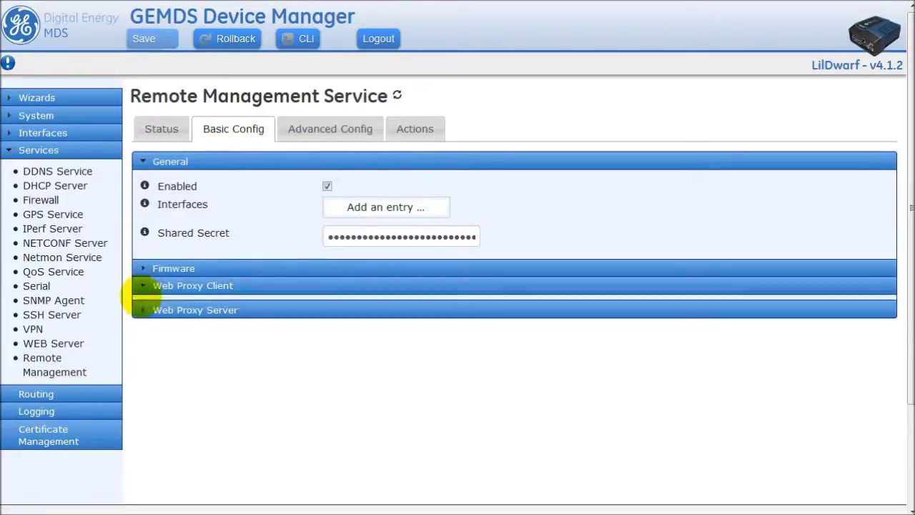
{"action": "left_click", "coordinate": [141, 333]}
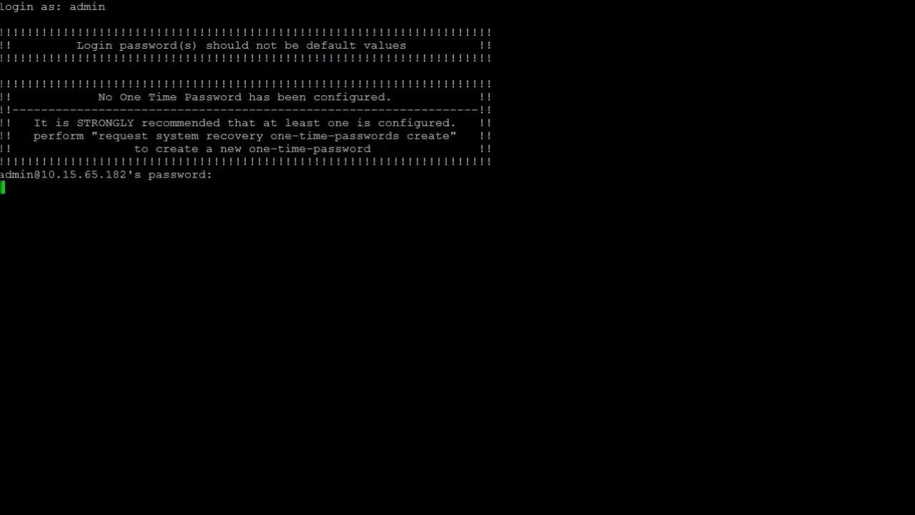
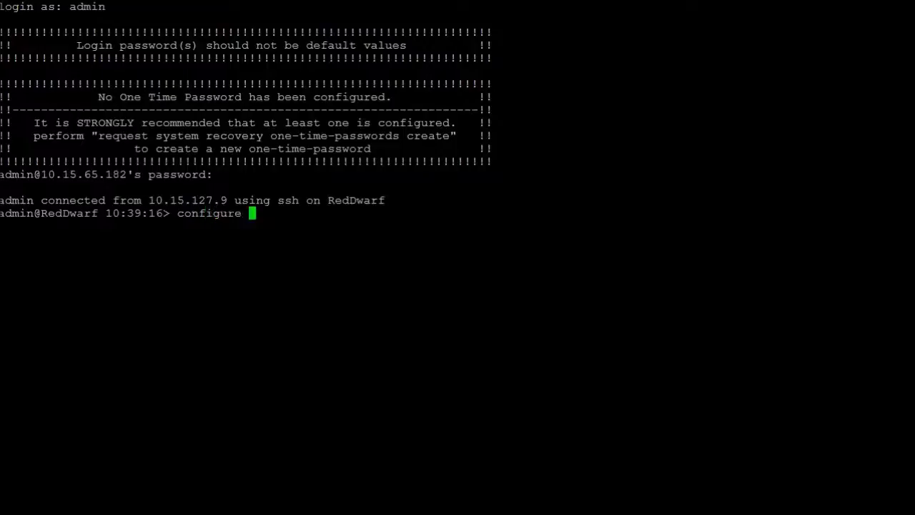
In configure mode, set a new remote-management shared secret on RedDwarf and commit it.
{"action": "key", "text": "Return"}
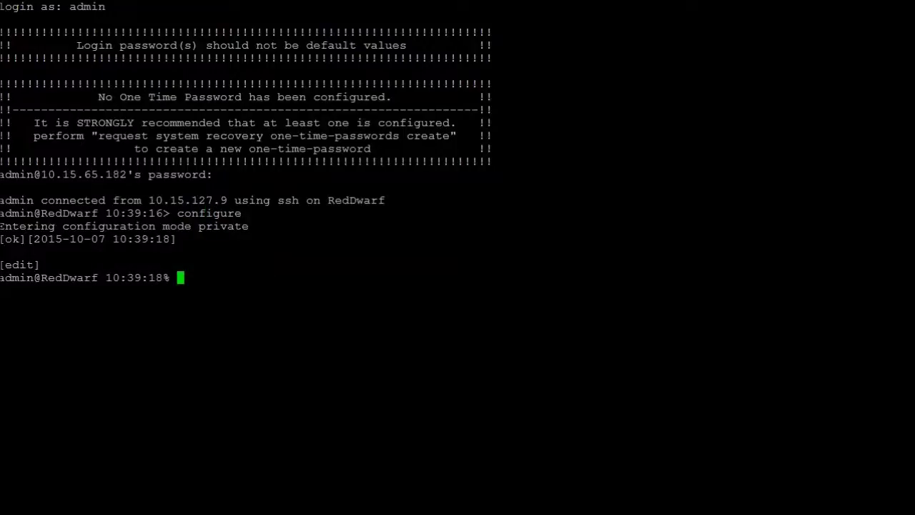
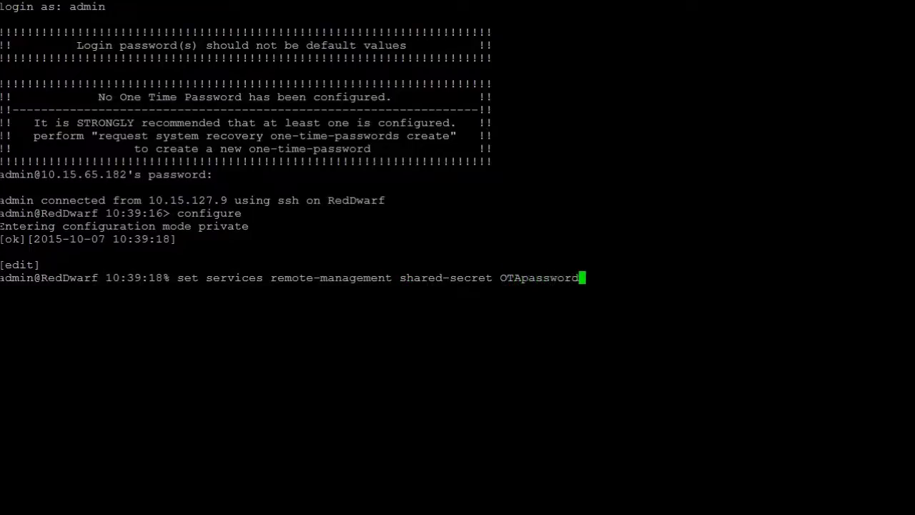
{"action": "key", "text": "Return"}
{"action": "key", "text": "Return"}
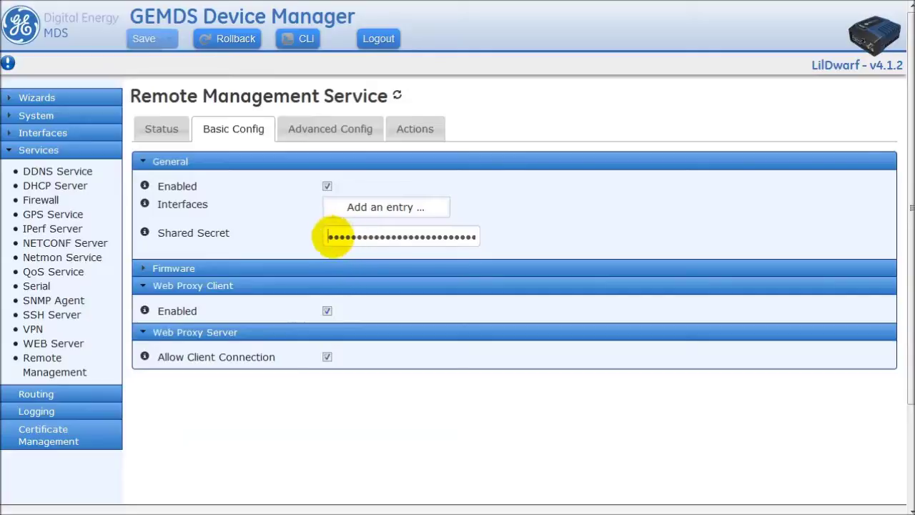
Enter the matching new shared secret on the LilDwarf access point and save it.
{"action": "left_click_drag", "start_coordinate": [334, 235], "coordinate": [500, 235]}
{"action": "key", "text": "BackSpace"}
{"action": "type", "text": "•••••••••••"}
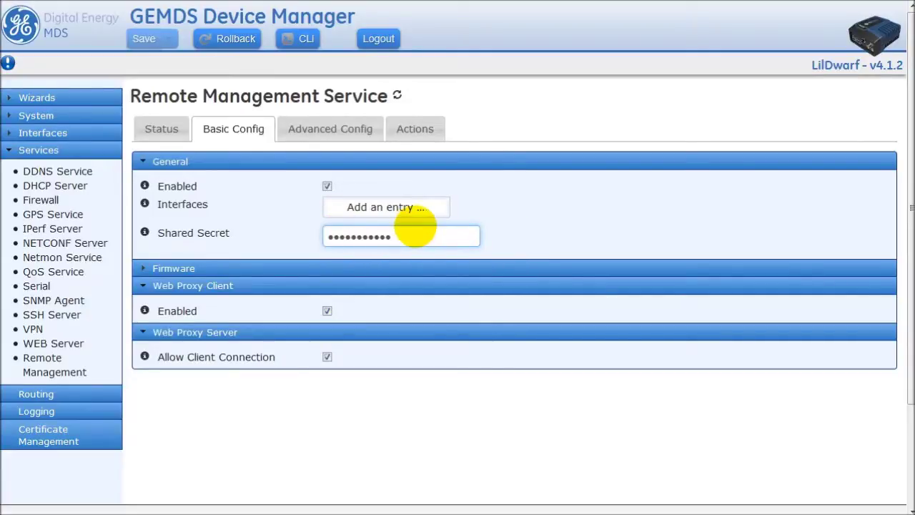
{"action": "left_click", "coordinate": [484, 214]}
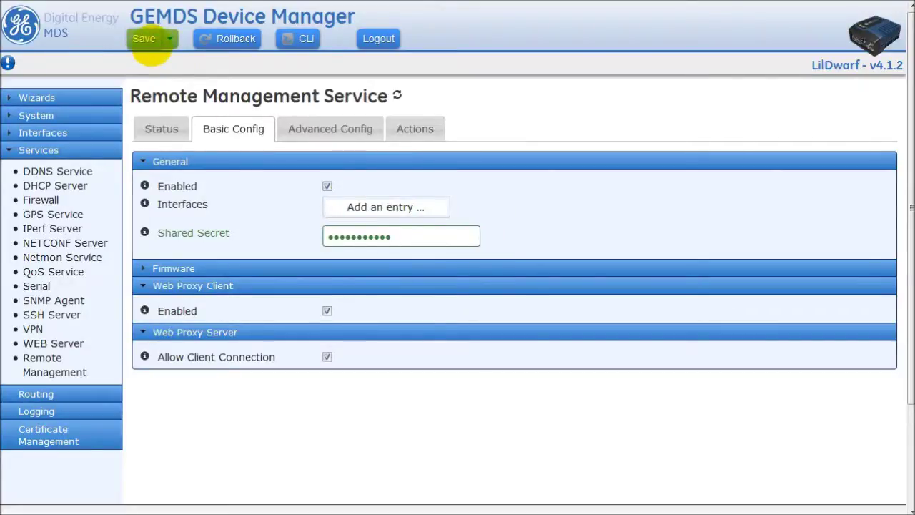
{"action": "left_click", "coordinate": [145, 40]}
{"action": "left_click", "coordinate": [625, 141]}
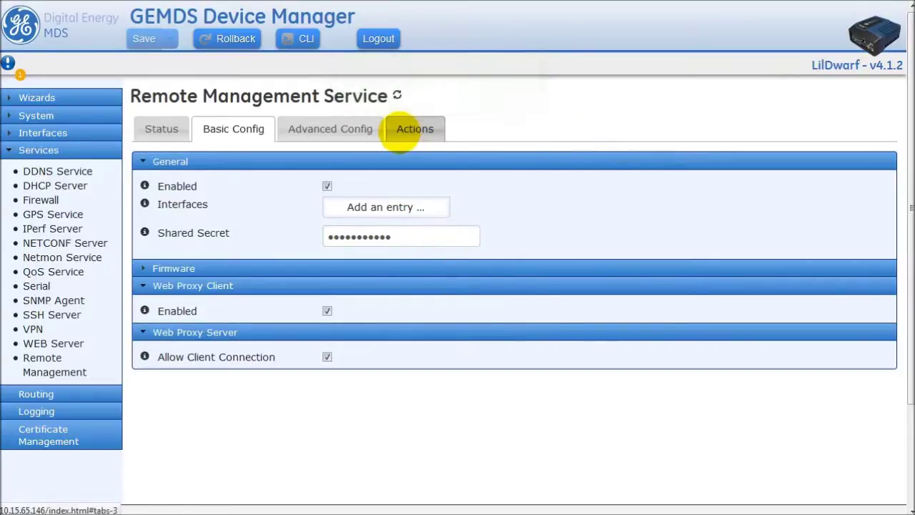
Show the Actions tab with Web Proxy Client's Start Connect, cancelling the IP prompt.
{"action": "left_click", "coordinate": [411, 130]}
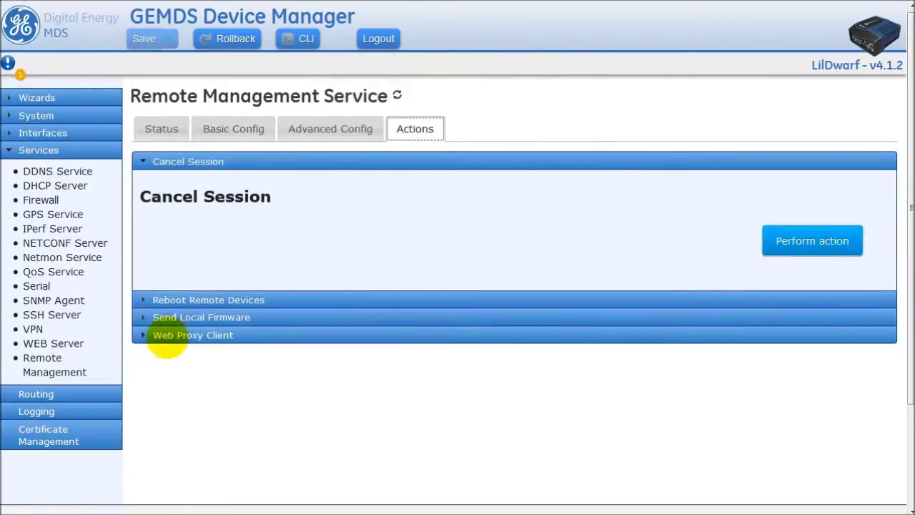
{"action": "left_click", "coordinate": [165, 339]}
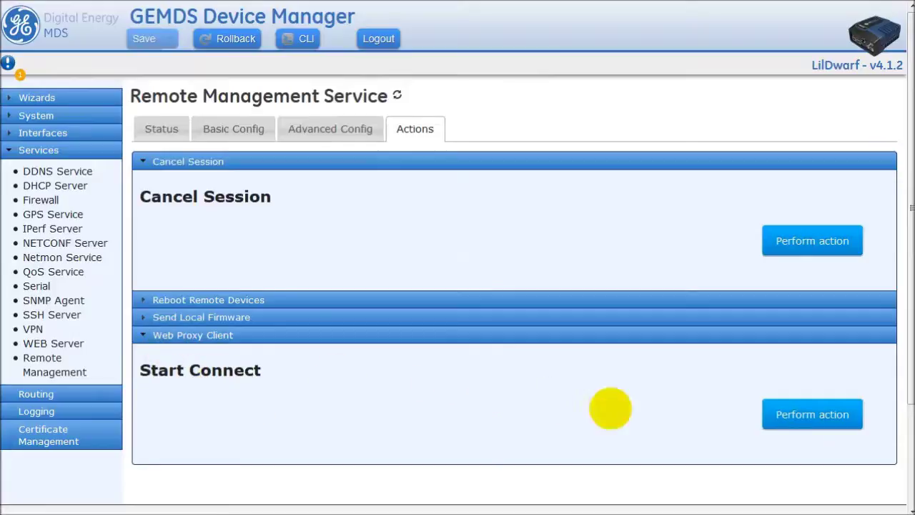
{"action": "left_click", "coordinate": [777, 415]}
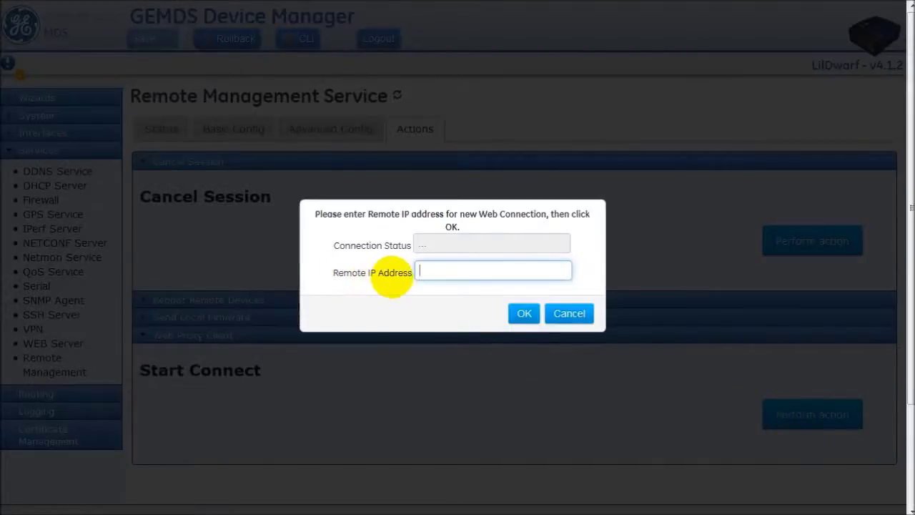
{"action": "left_click", "coordinate": [576, 313]}
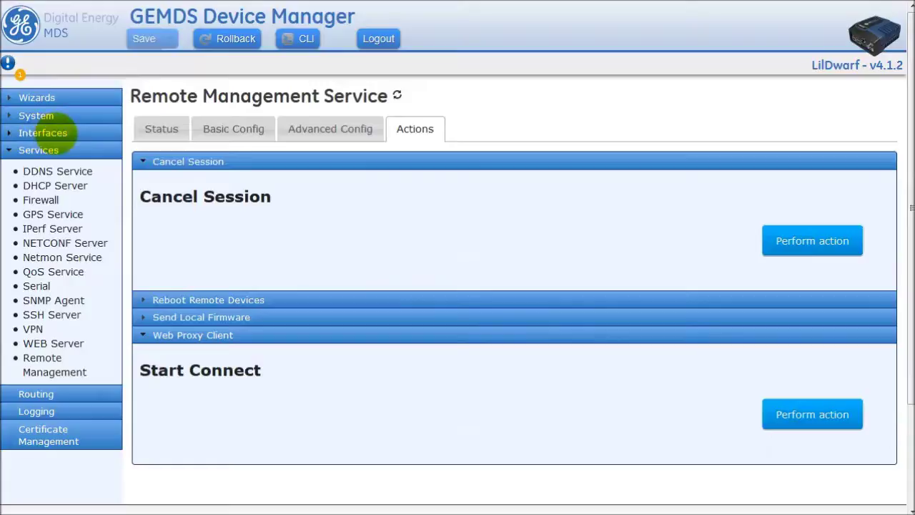
Go to the NxRadio interface page and expand the NX Radio details.
{"action": "left_click", "coordinate": [43, 133]}
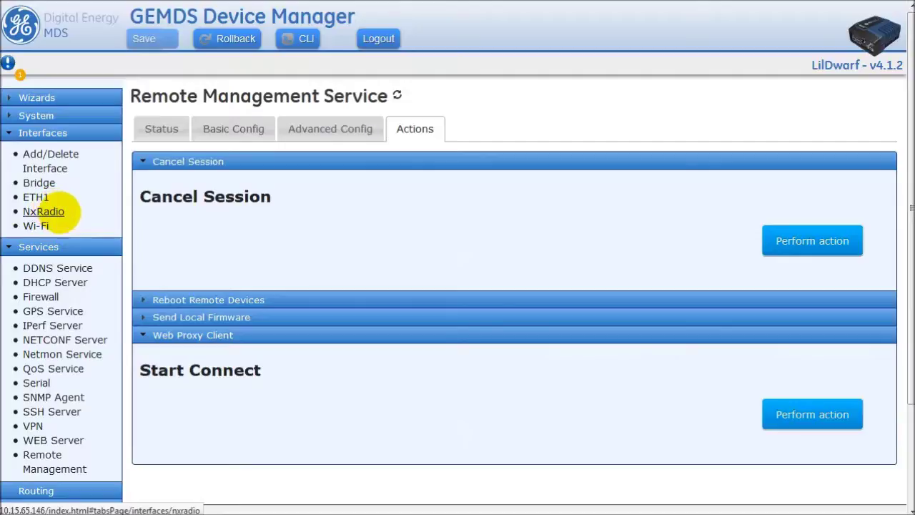
{"action": "left_click", "coordinate": [60, 212]}
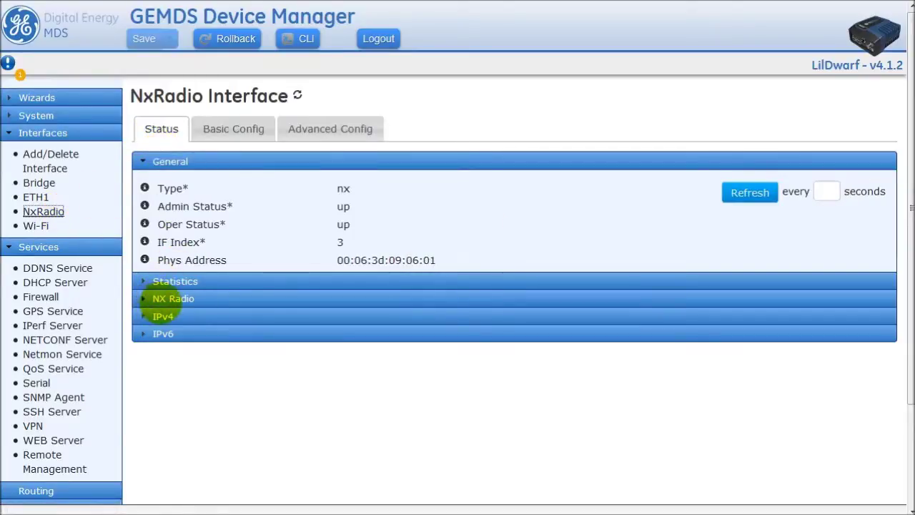
{"action": "left_click", "coordinate": [154, 299]}
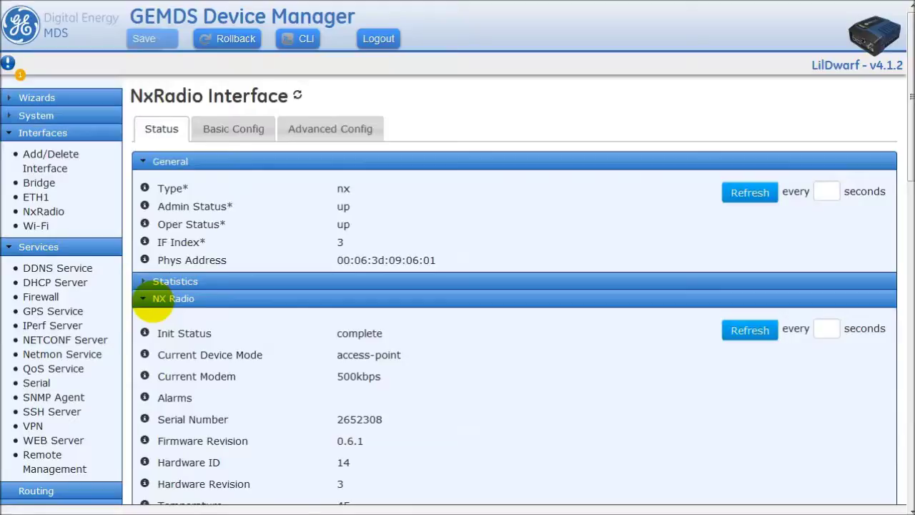
{"action": "scroll", "coordinate": [152, 306], "scroll_direction": "down", "scroll_amount": 8}
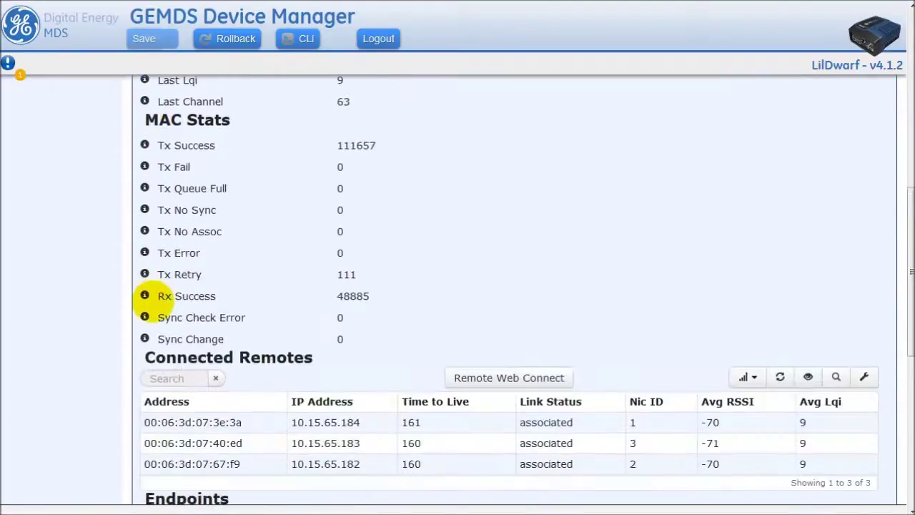
{"action": "scroll", "coordinate": [152, 299], "scroll_direction": "down", "scroll_amount": 3}
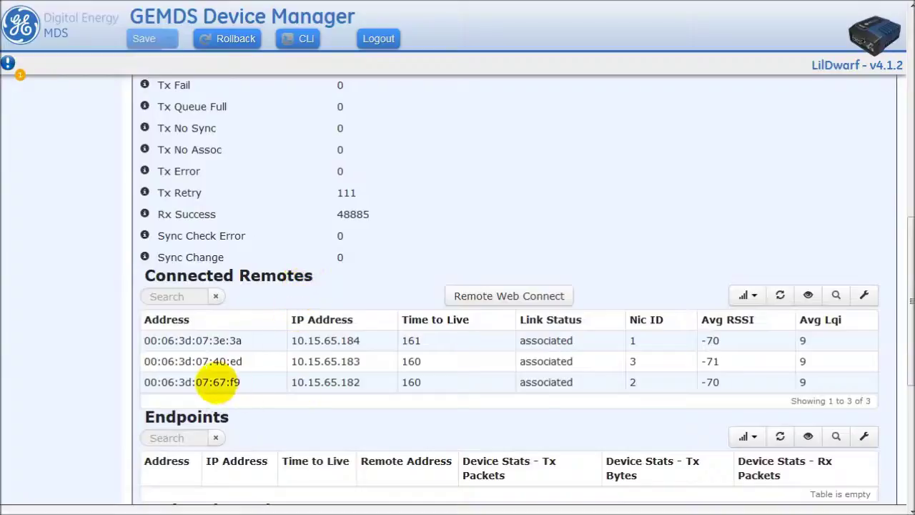
Open a remote web connection to the radio at 10.15.65.182.
{"action": "left_click", "coordinate": [240, 382]}
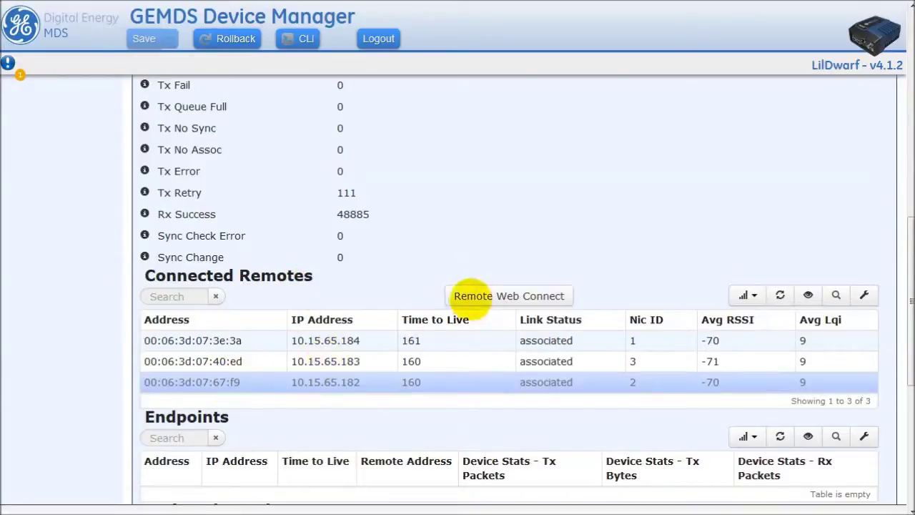
{"action": "left_click", "coordinate": [527, 297]}
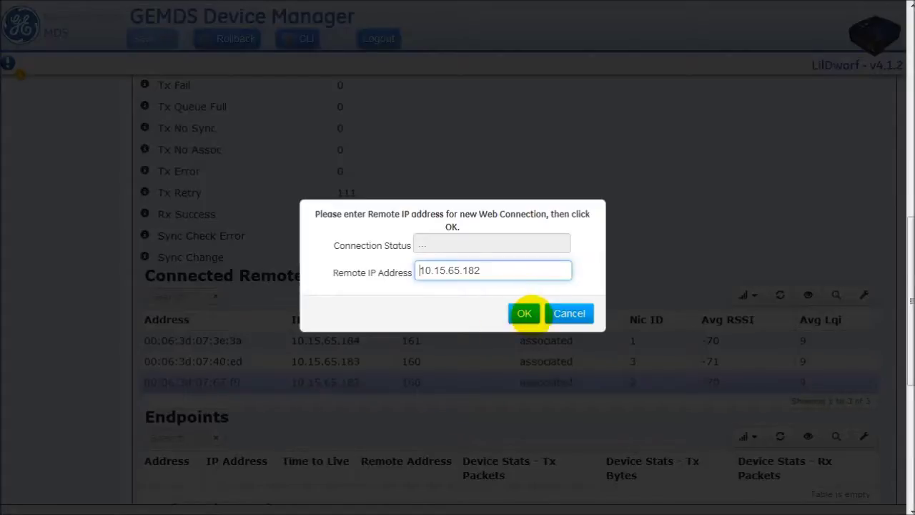
{"action": "left_click", "coordinate": [523, 313]}
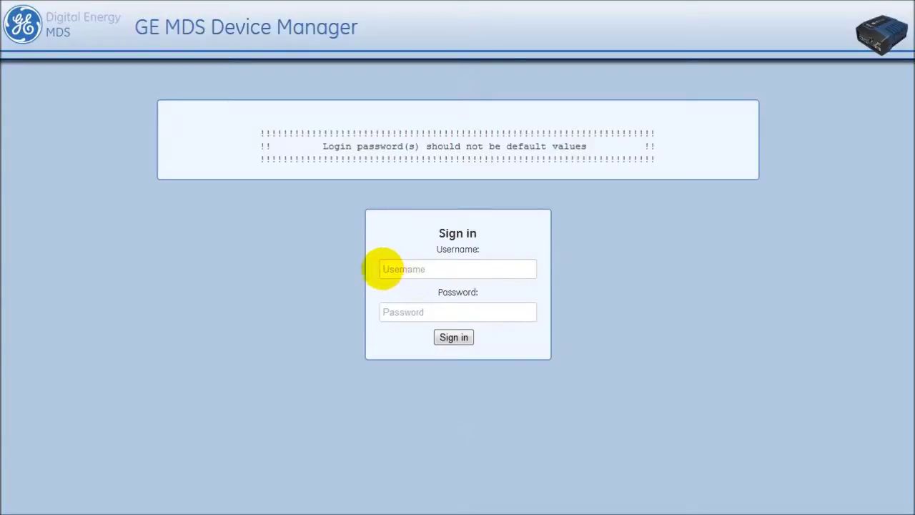
{"action": "left_click", "coordinate": [384, 268]}
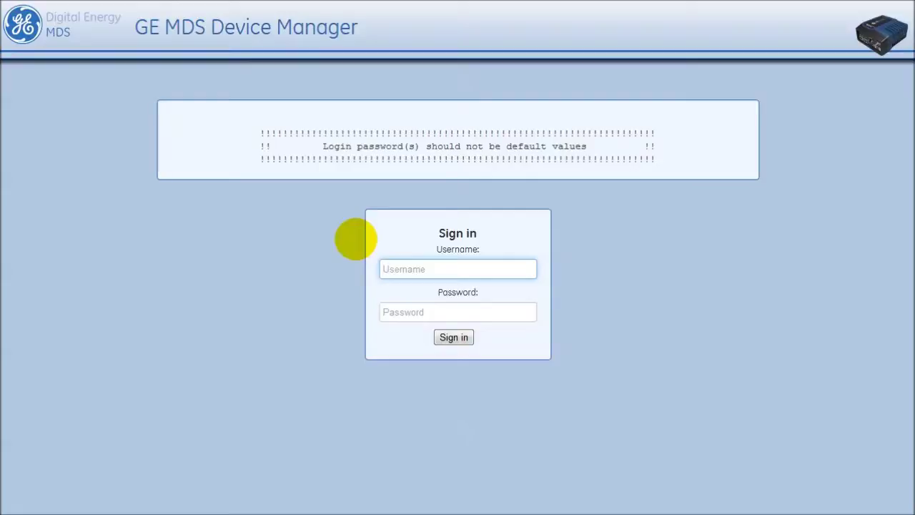
{"action": "key", "text": "Tab"}
{"action": "key", "text": "Return"}
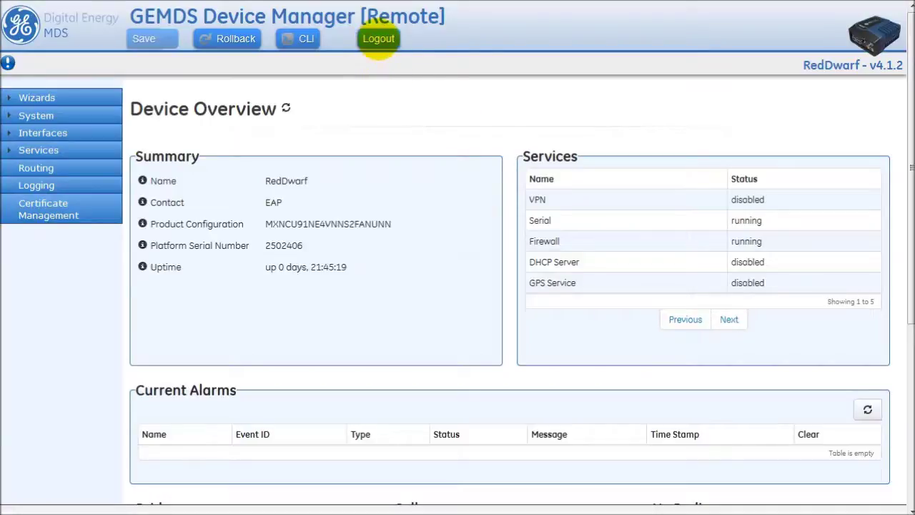
{"action": "left_click", "coordinate": [379, 39]}
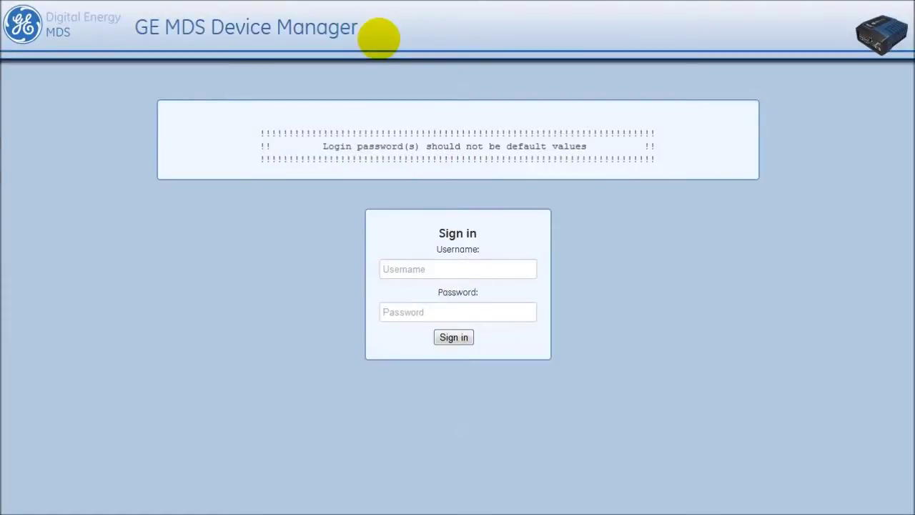